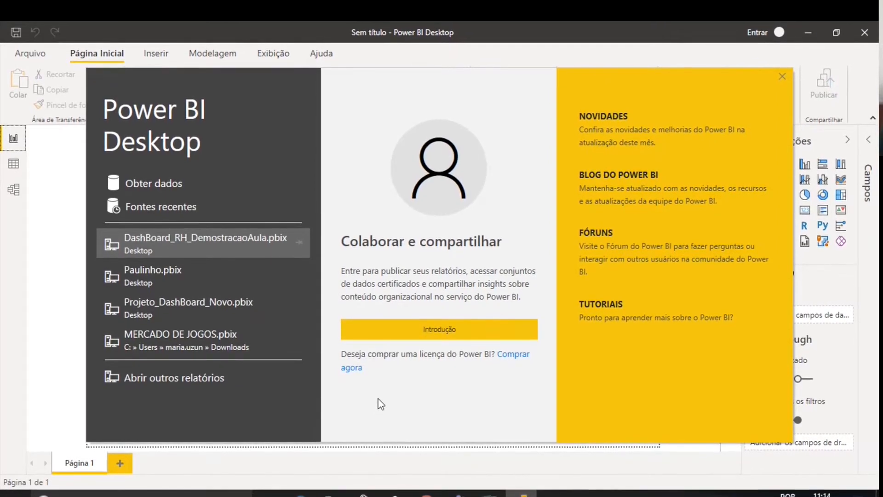
- Open the complete list of data sources and browse the available connectors
click(141, 179)
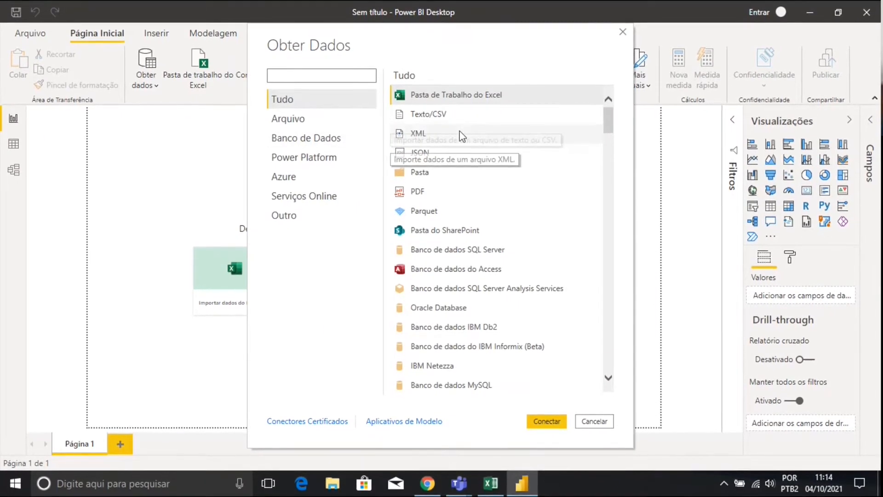
scroll(459, 131, down, 15)
scroll(468, 133, down, 20)
scroll(476, 135, down, 20)
scroll(518, 232, up, 10)
scroll(518, 232, up, 15)
scroll(527, 218, up, 15)
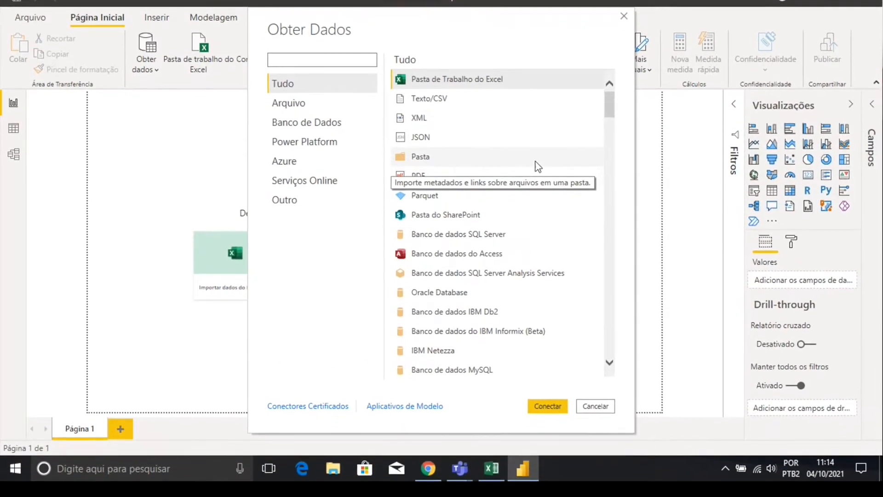
scroll(489, 161, down, 1)
scroll(489, 161, up, 1)
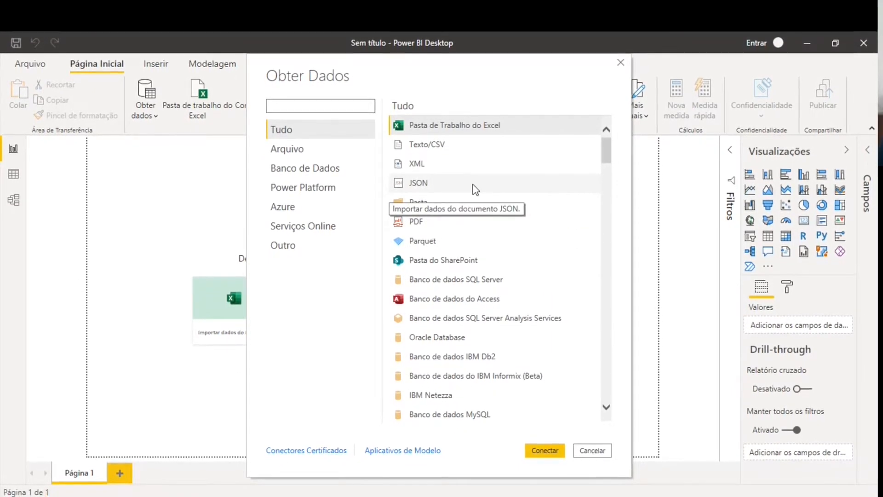
- Connect to the Excel workbook BaseFuncionarios_RH_Malu on the desktop and open its Funcionarios sheet for data transformation
double_click(460, 129)
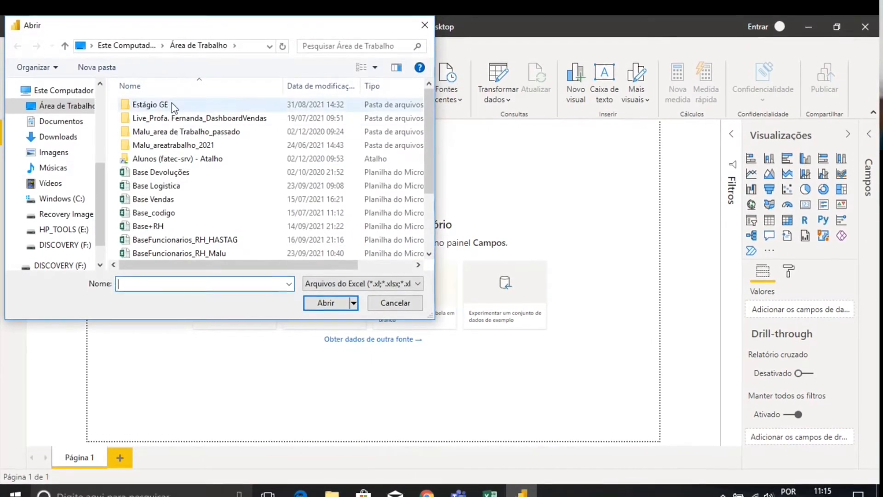
scroll(201, 183, down, 1)
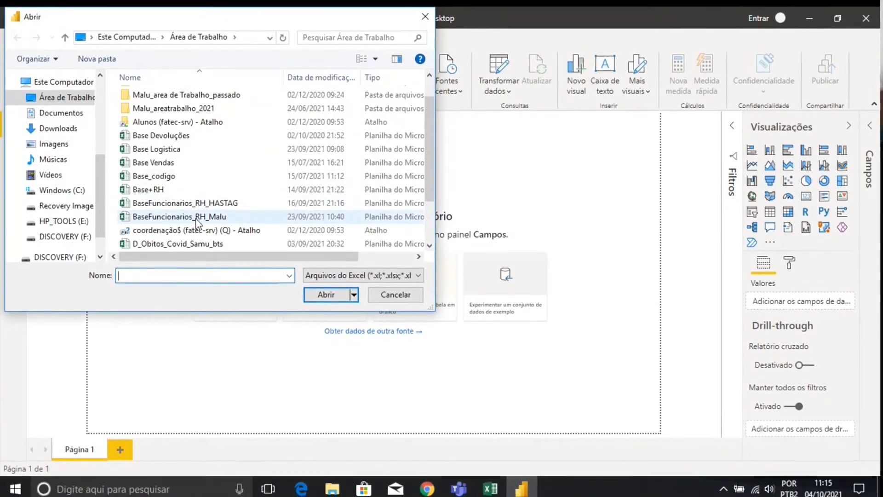
click(199, 218)
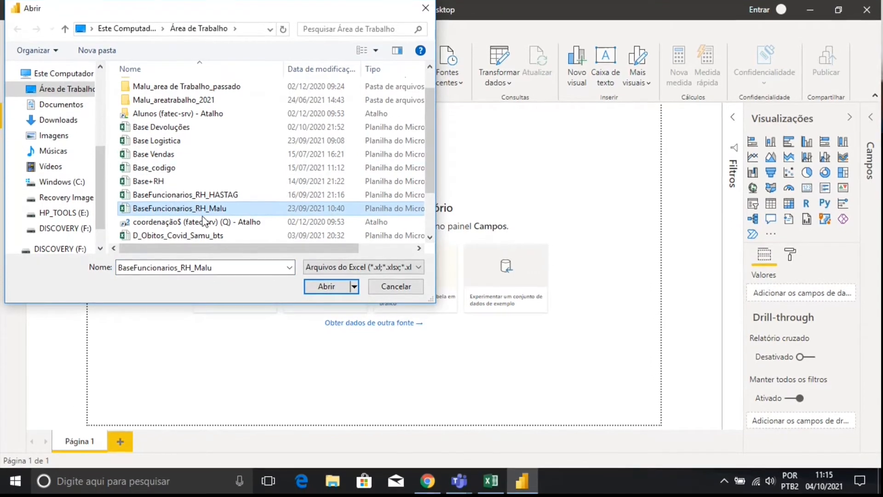
double_click(203, 211)
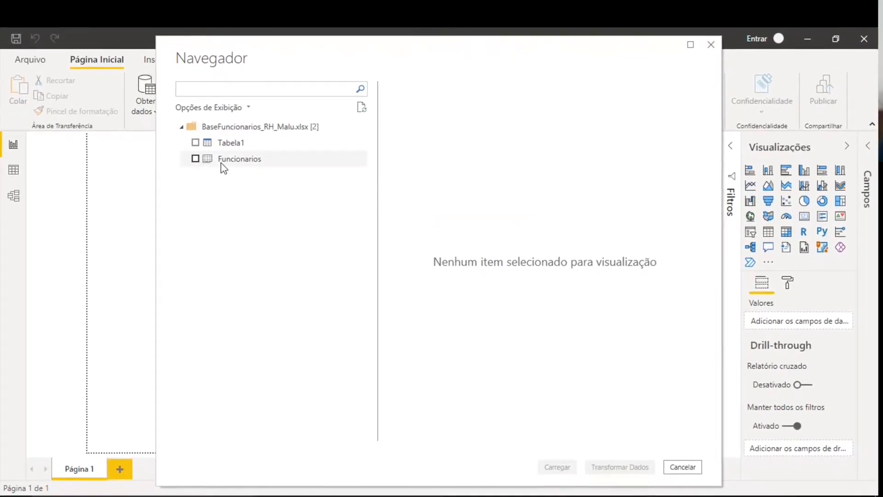
click(195, 155)
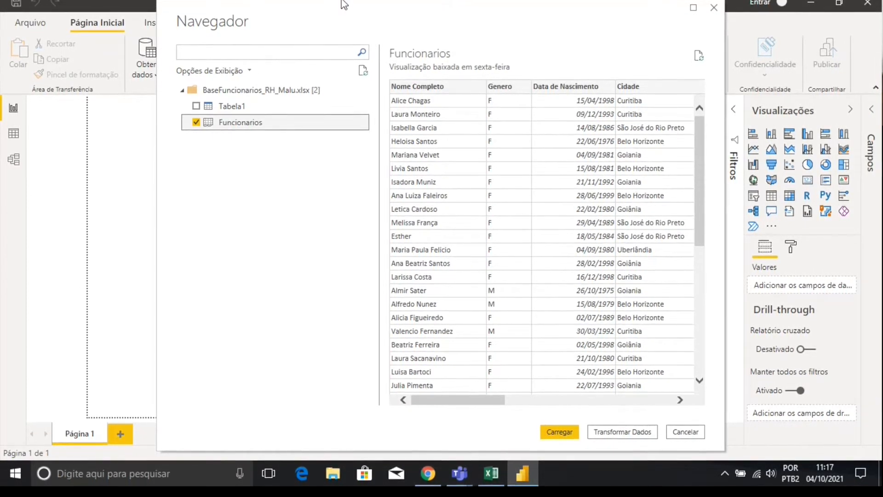
click(623, 427)
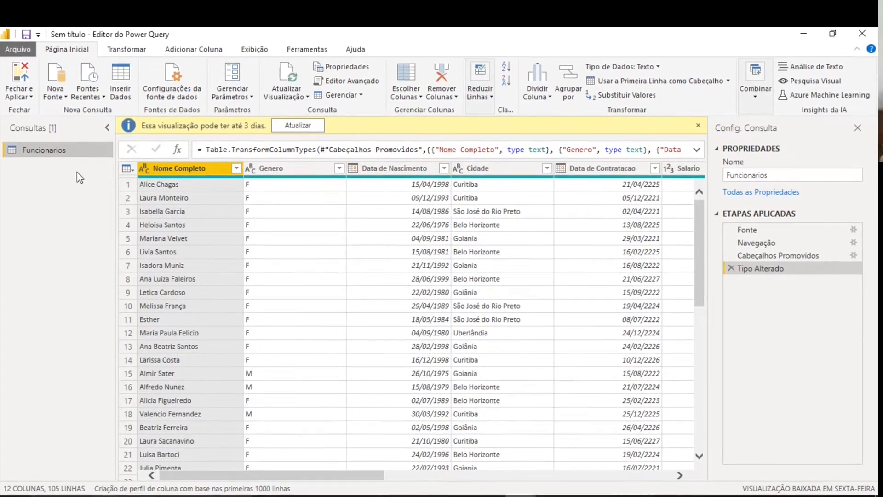
- Rename the Funcionarios query as Base_Funcionarios
click(802, 176)
drag(802, 171, 721, 171)
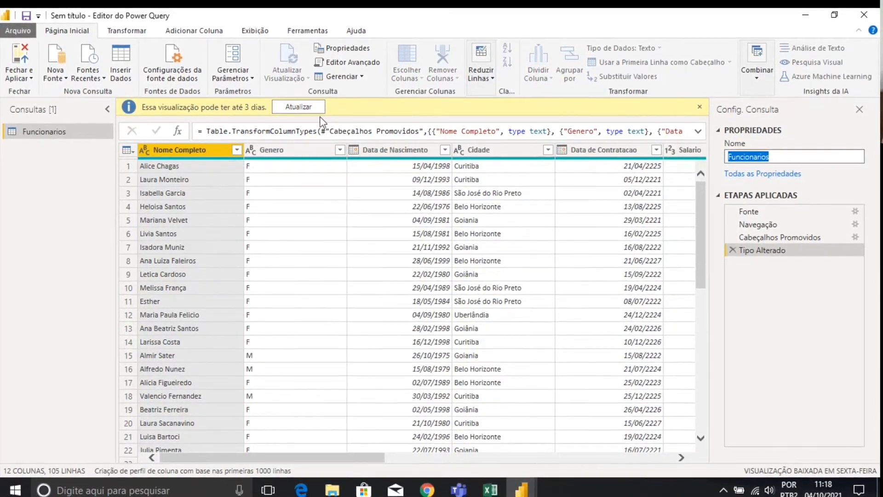
click(729, 153)
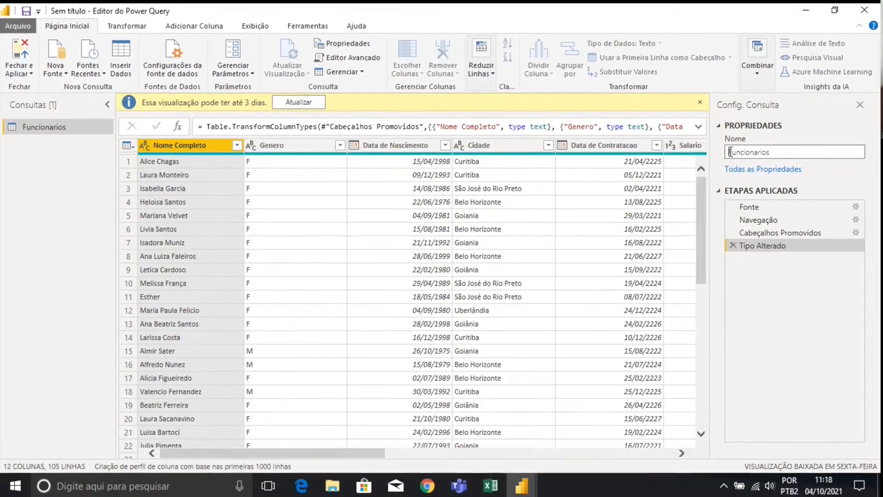
text(BAS)
key(BackSpace)
key(BackSpace)
text(ase_)
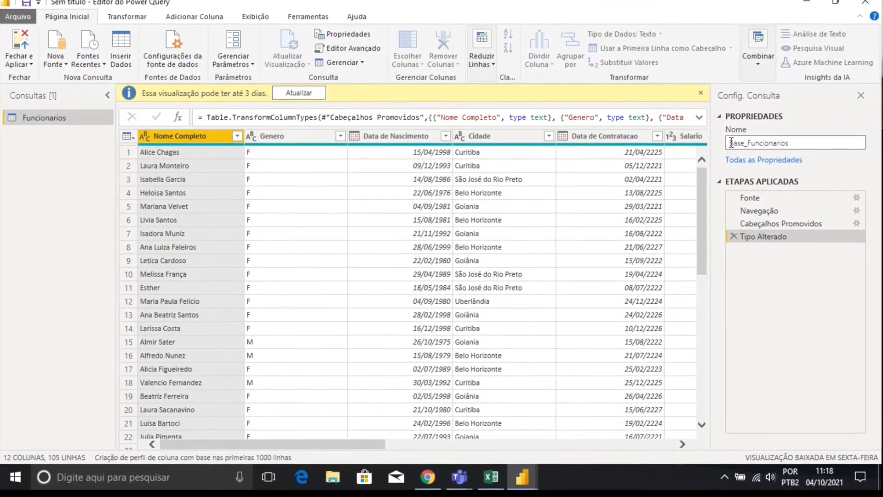
click(816, 276)
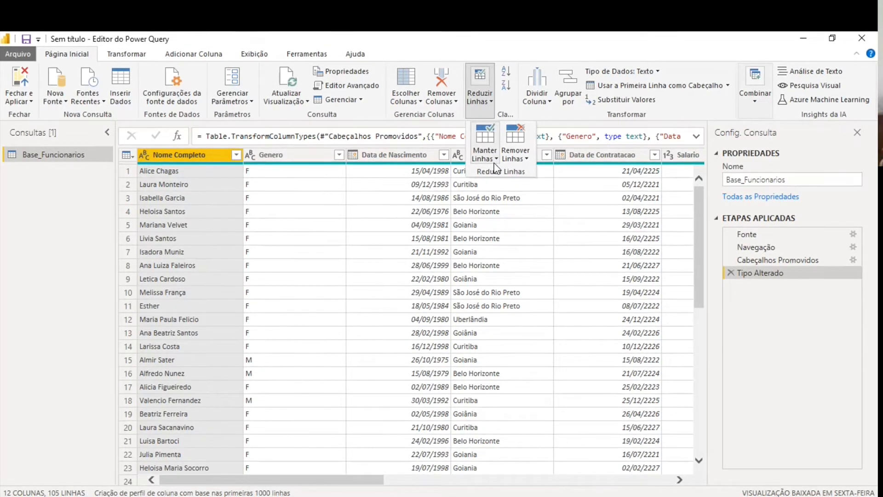
- Remove the blank rows from the Base_Funcionarios query
click(528, 161)
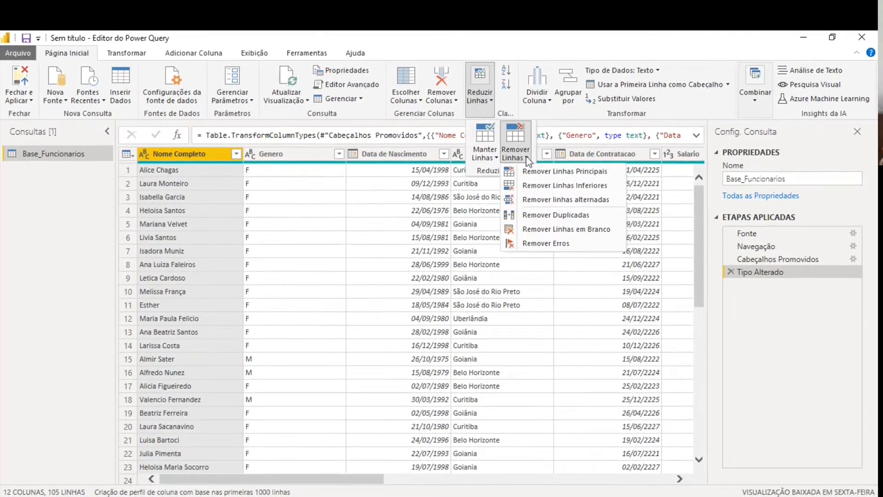
click(551, 229)
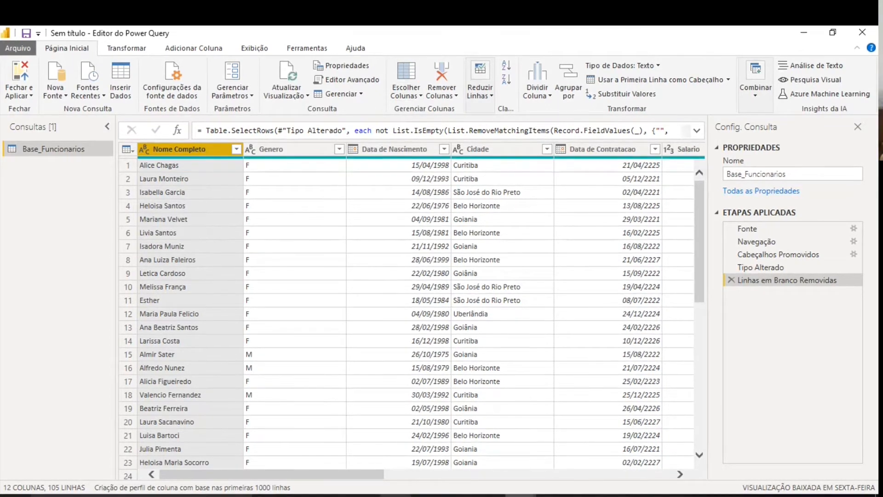
- Review all columns of the table and check the data types of Nome Completo, Genero, Data de Nascimento and Cidade
drag(360, 473, 662, 473)
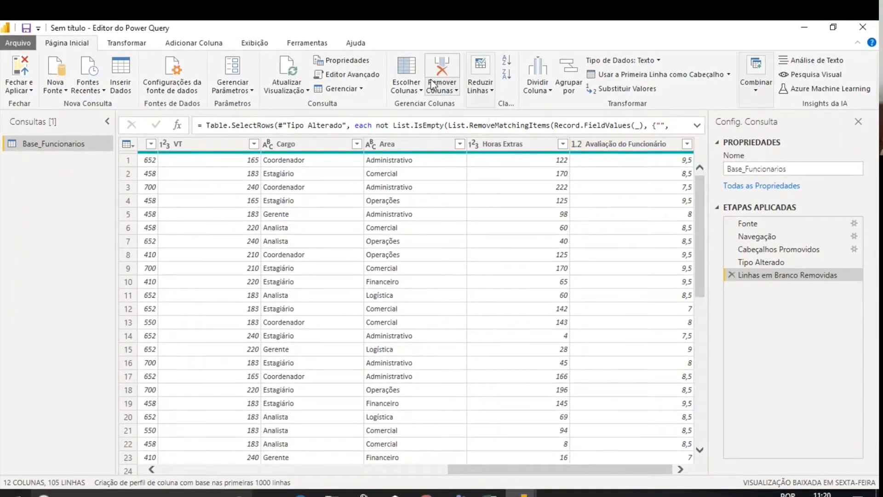
drag(495, 469, 193, 464)
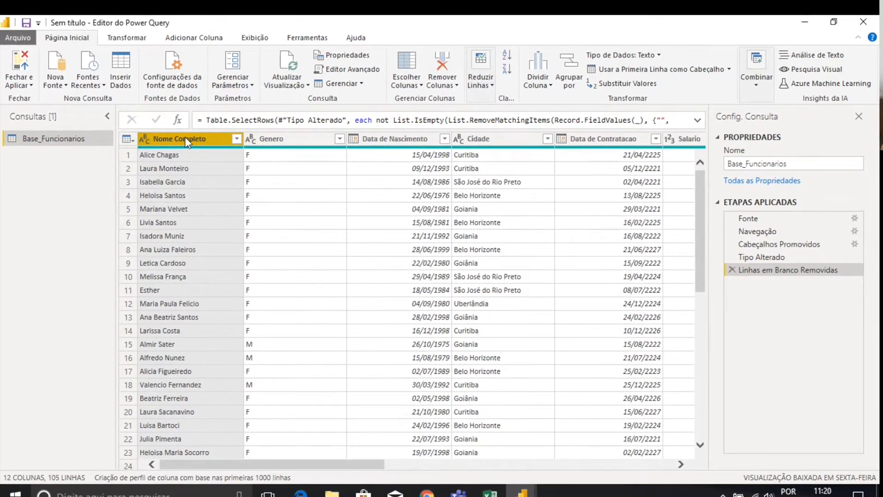
click(145, 138)
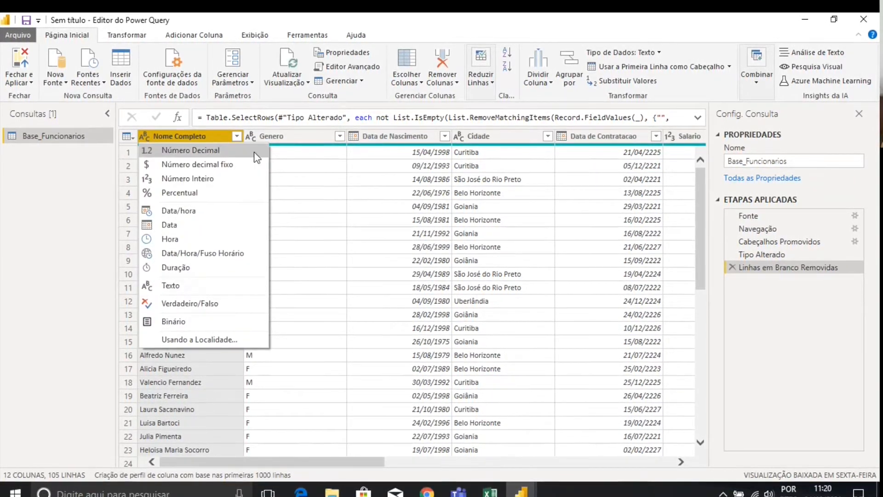
click(284, 136)
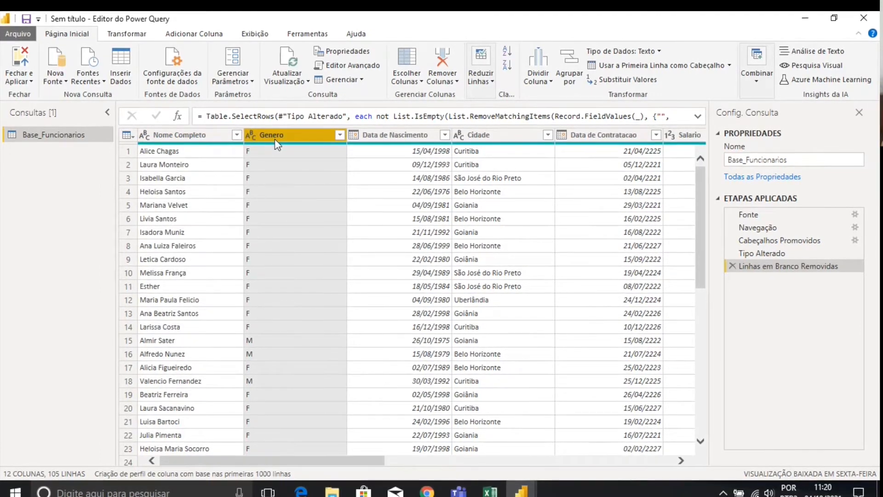
click(251, 135)
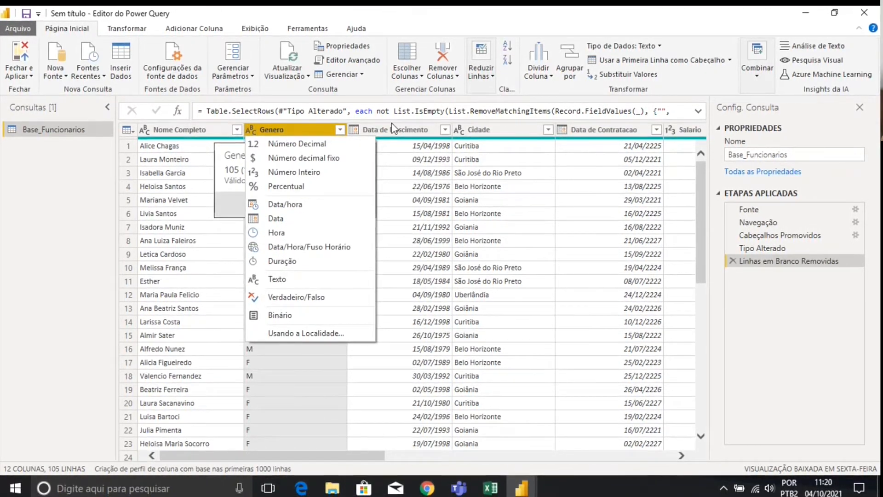
click(412, 129)
click(414, 130)
click(352, 129)
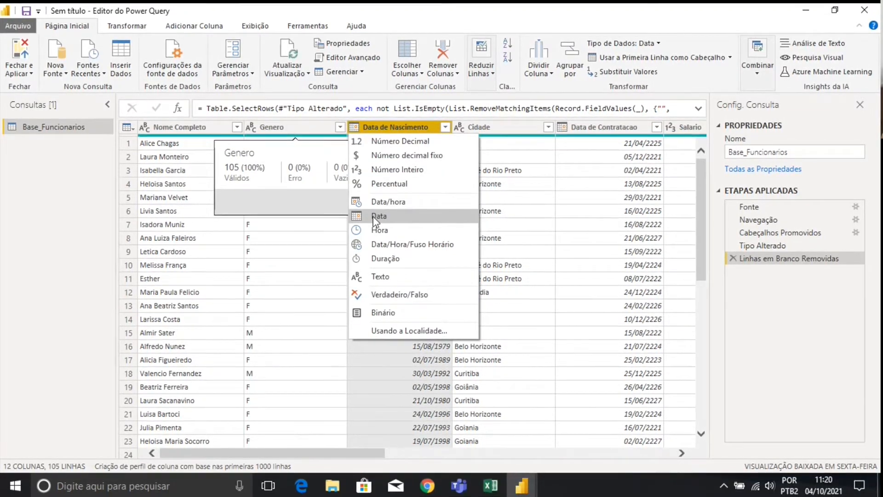
click(512, 127)
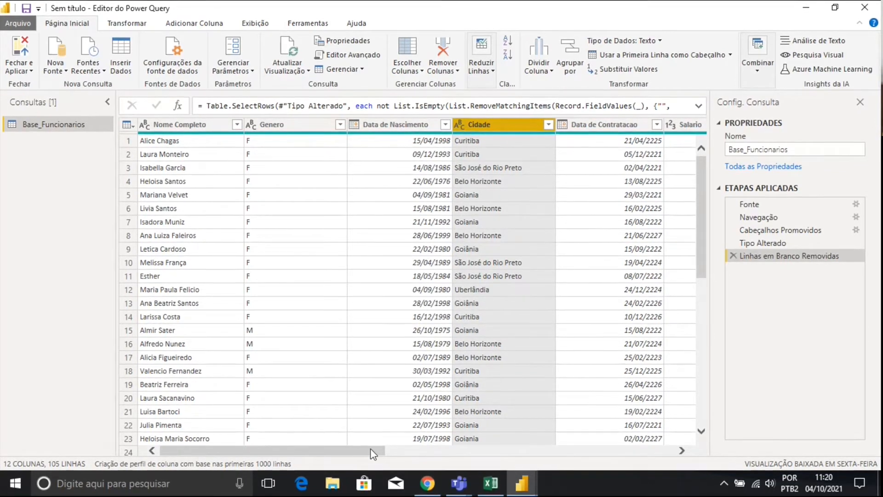
- Check the data types of the remaining columns, including Salario, VR and Avaliação do Funcionário
drag(369, 452, 458, 454)
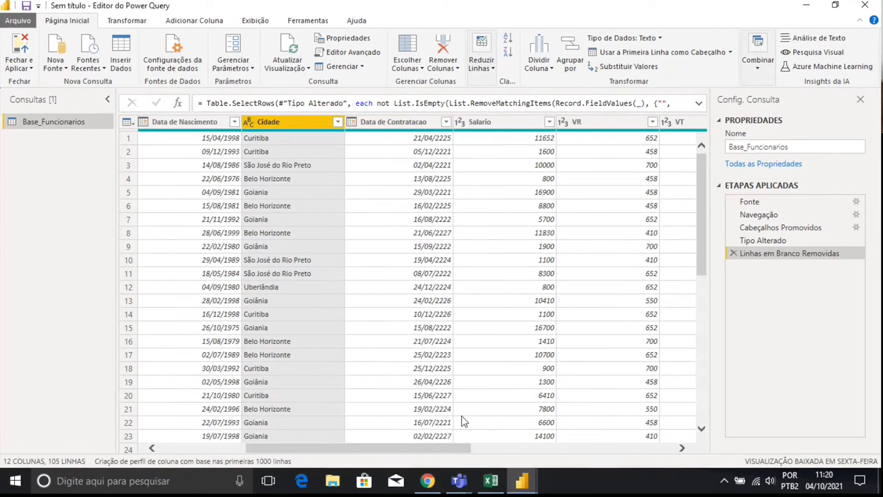
drag(430, 447, 474, 447)
click(349, 120)
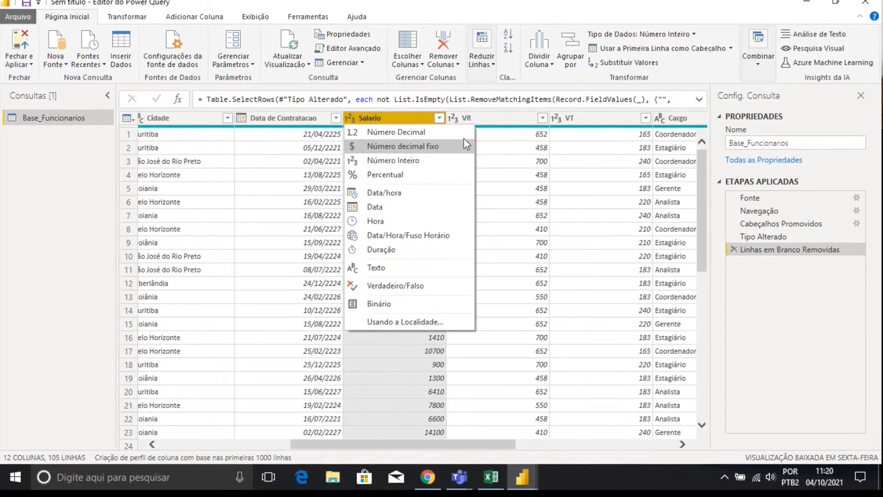
click(498, 118)
click(500, 121)
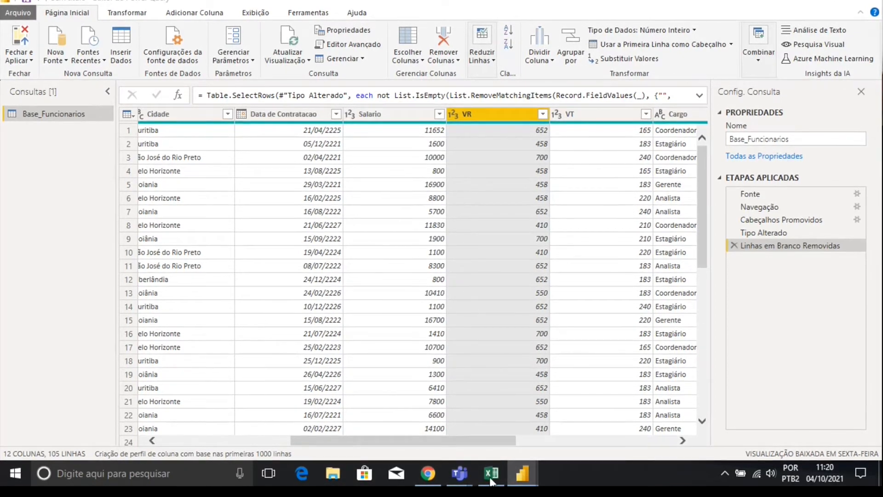
drag(455, 442, 541, 439)
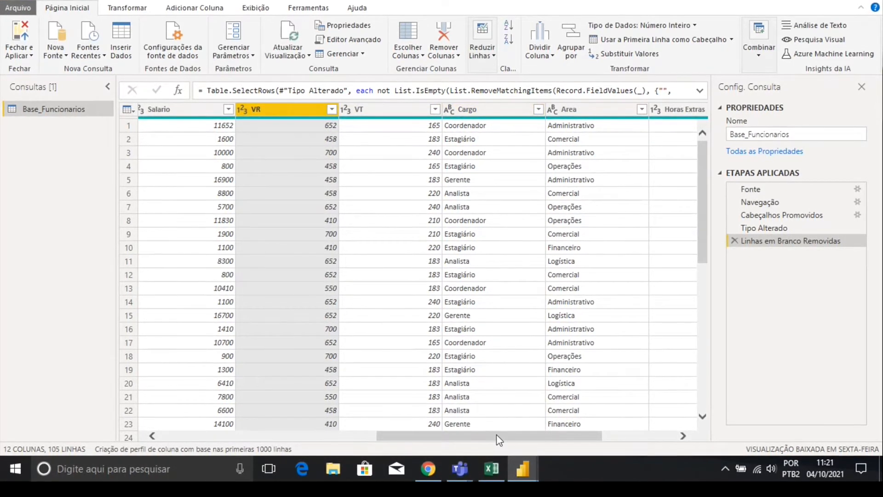
drag(495, 437, 559, 435)
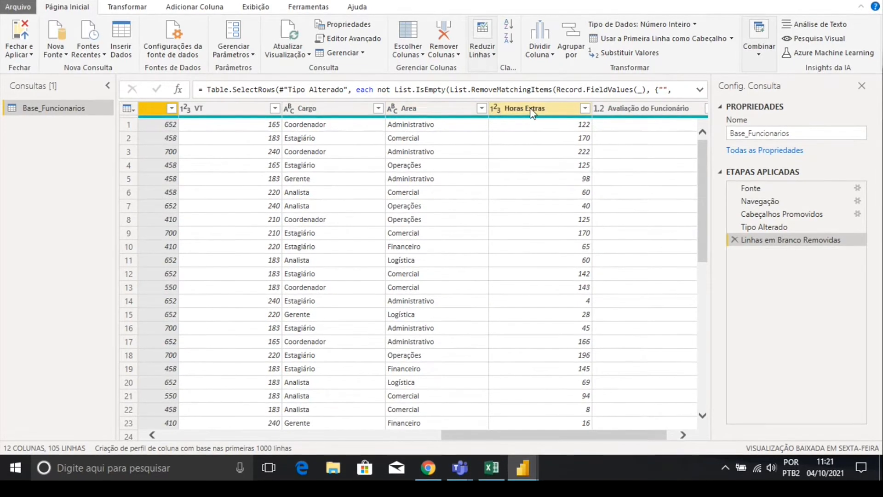
drag(559, 436, 571, 434)
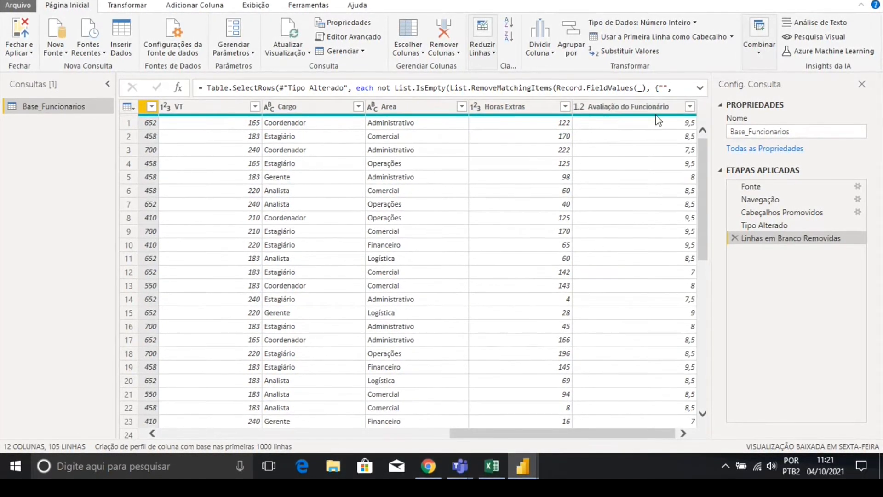
click(580, 106)
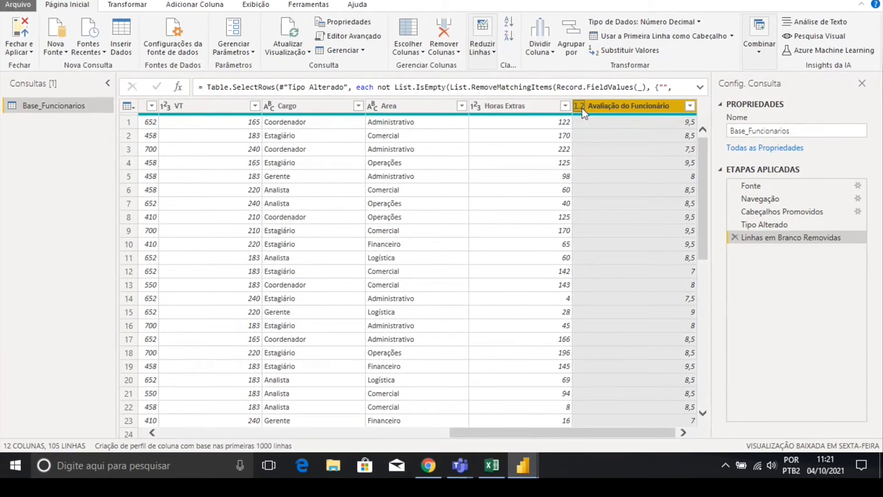
click(580, 106)
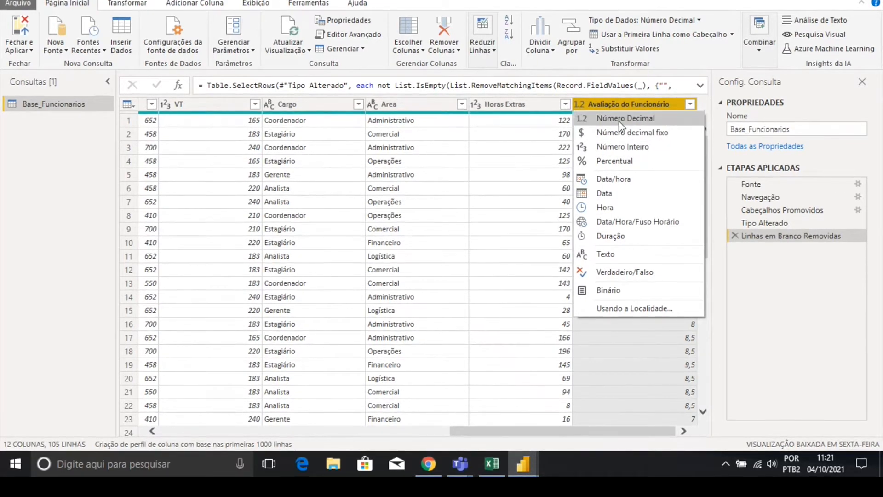
click(631, 380)
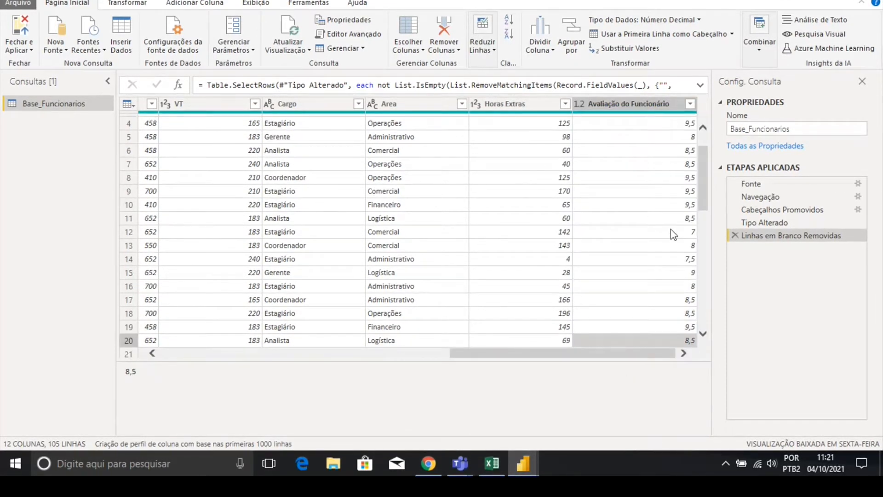
scroll(673, 234, up, 1)
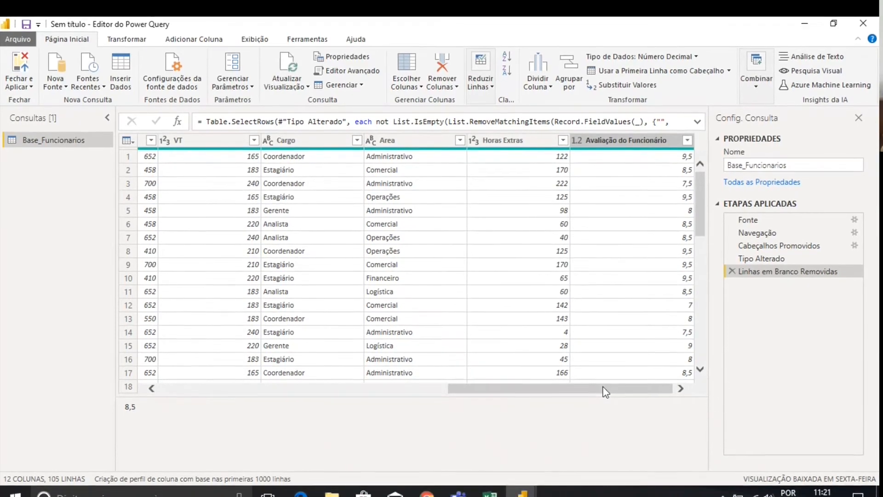
- Look at the locale-based data type settings for the Data de Nascimento column without applying a change
drag(603, 387, 240, 389)
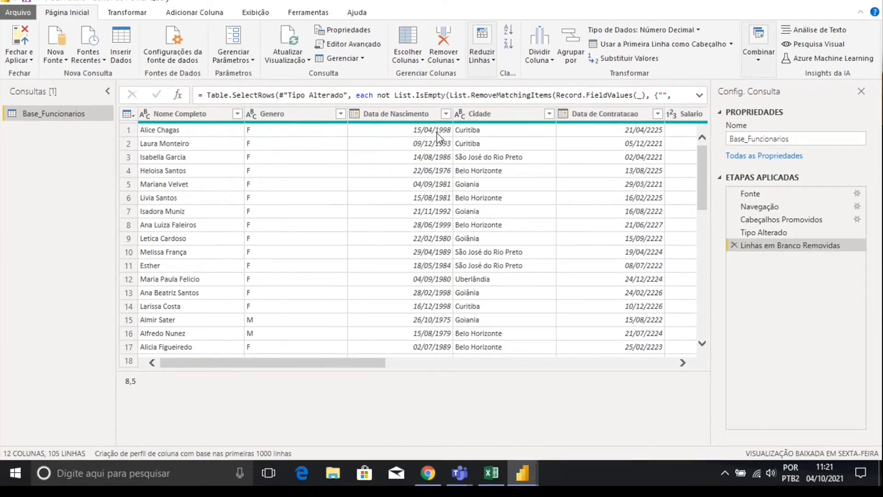
click(421, 109)
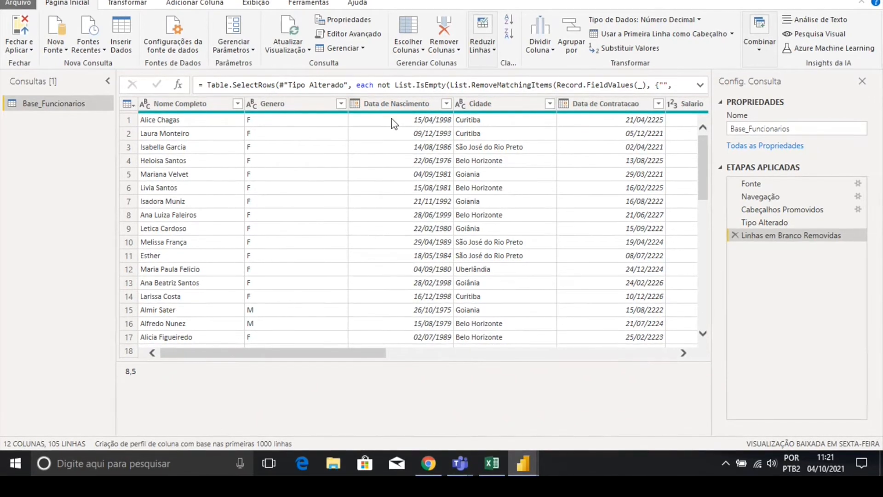
click(354, 103)
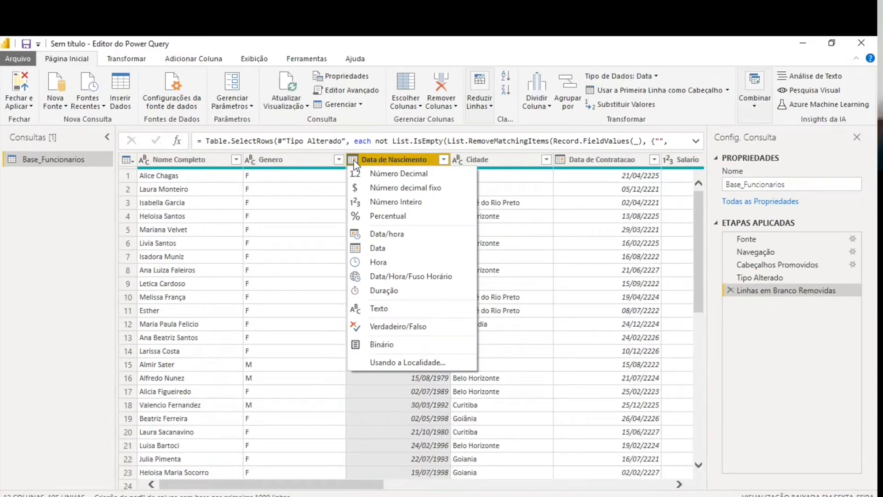
click(396, 361)
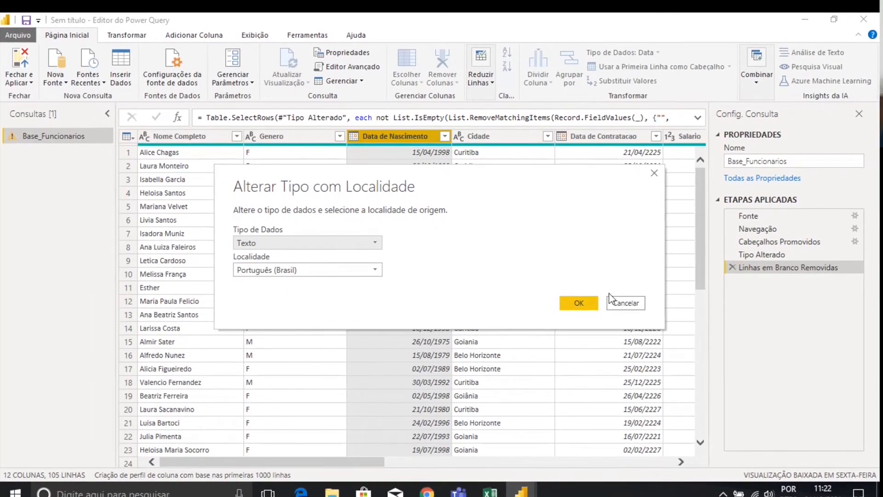
click(624, 301)
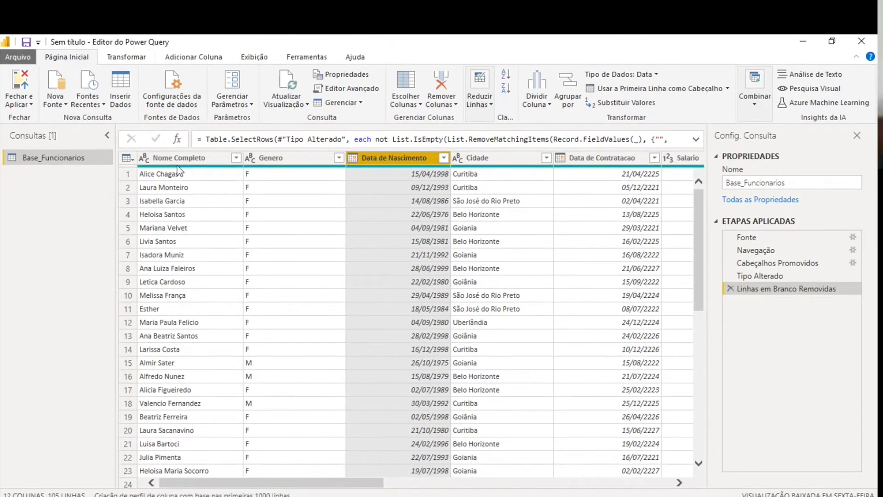
- Review the date transformations available for the Data de Contratacao column, including the Trimestre and Dia options
click(127, 57)
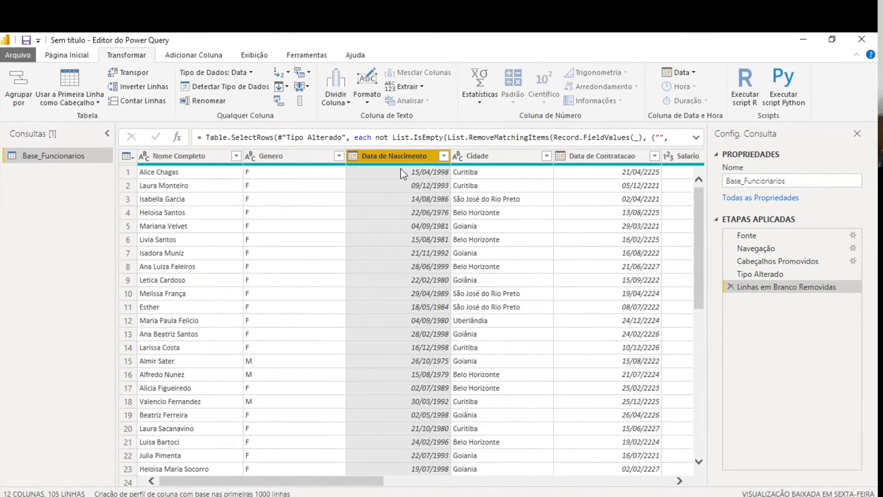
click(606, 155)
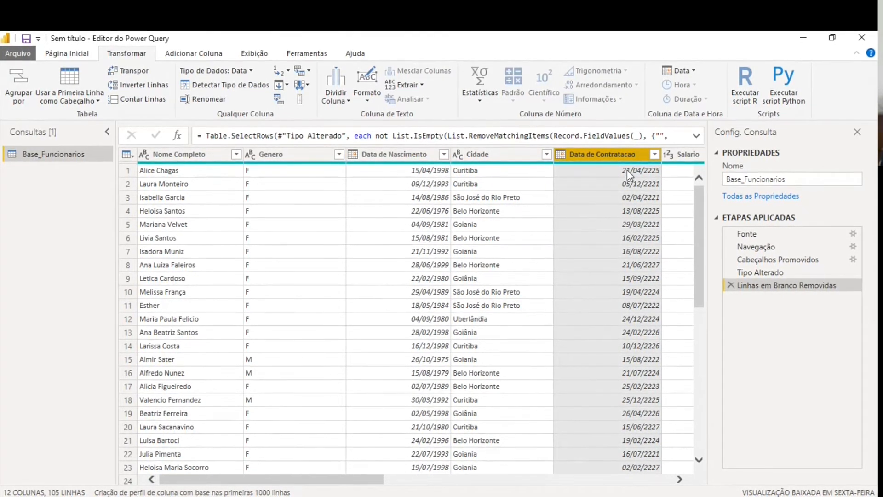
click(694, 69)
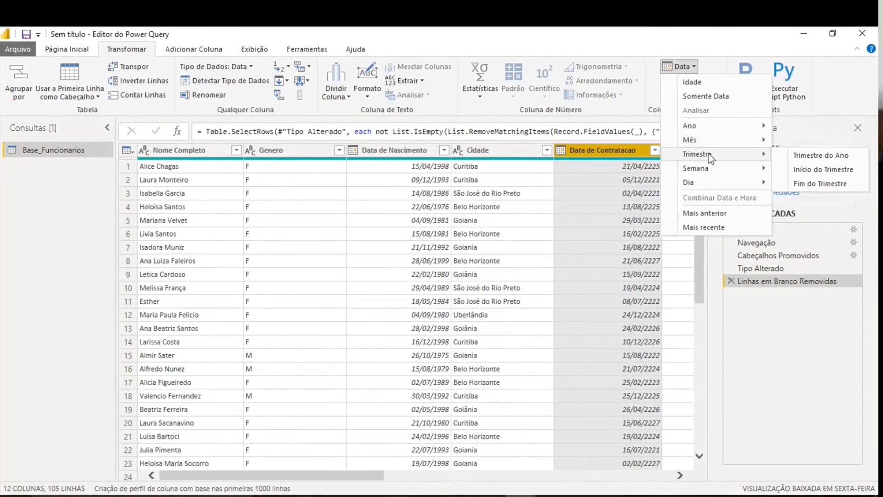
mouse_move(712, 190)
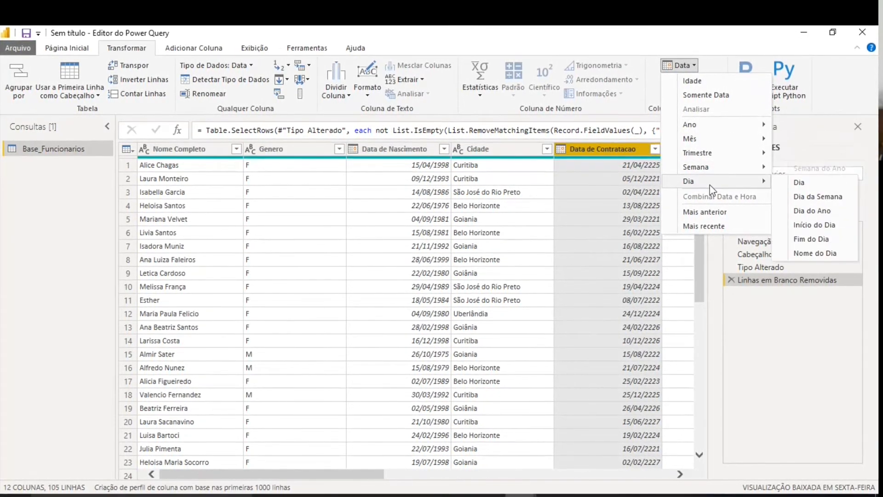
click(597, 199)
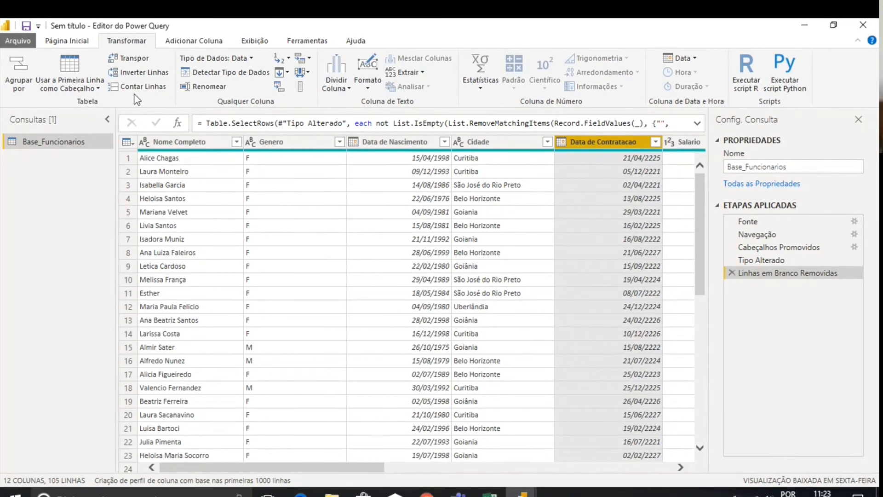
- Add a new Mês column with the month number extracted from Data de Contratacao
click(197, 40)
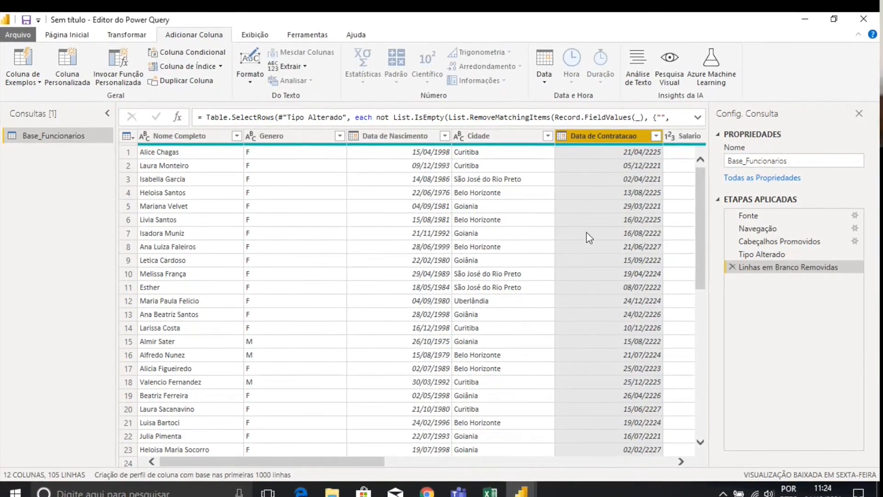
click(542, 79)
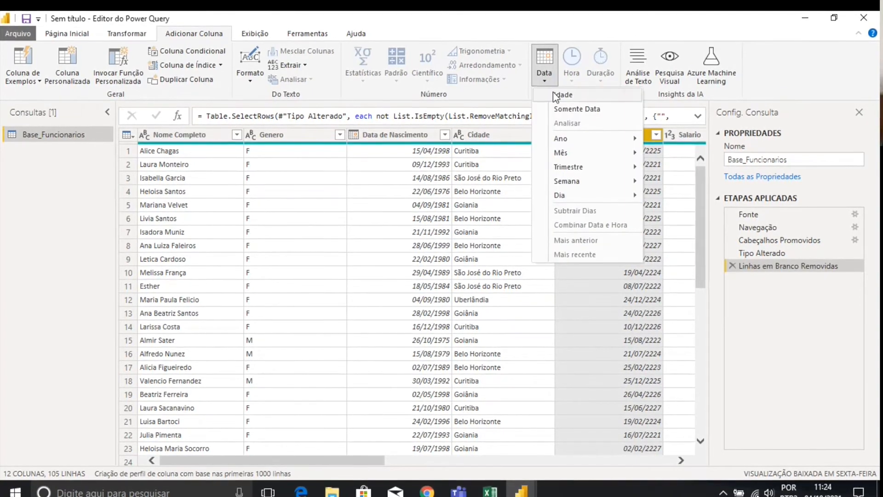
mouse_move(572, 152)
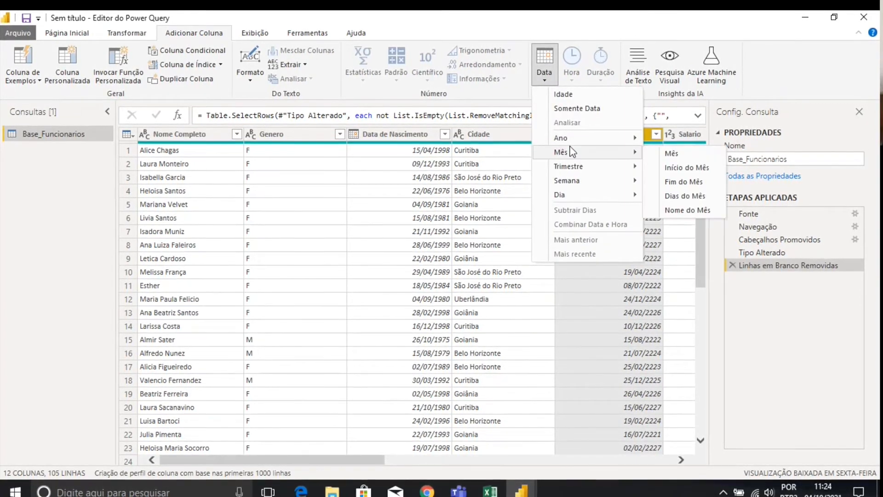
click(672, 153)
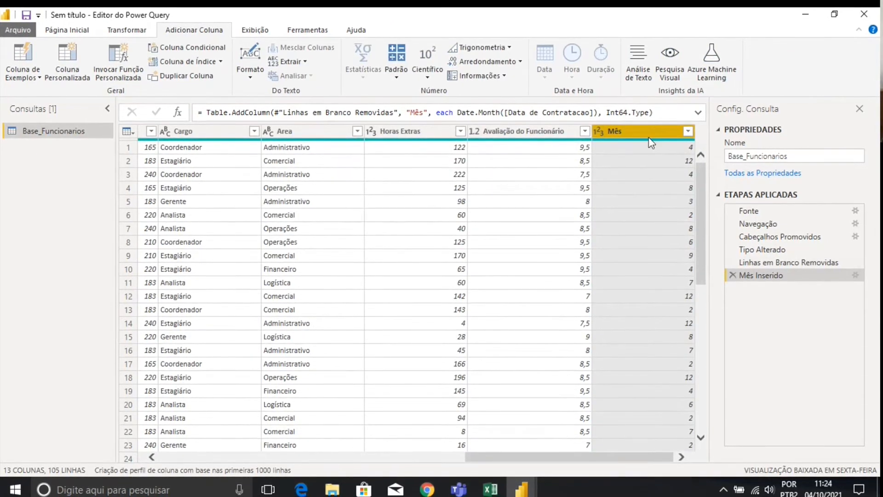
- Compare the Data de Contratacao dates with the values in the added Mês column
drag(630, 456, 388, 437)
click(411, 127)
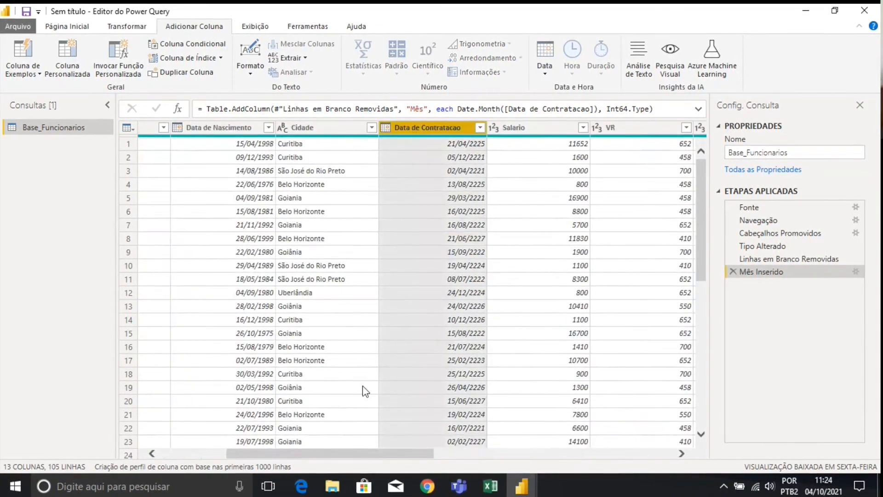
drag(362, 458, 640, 470)
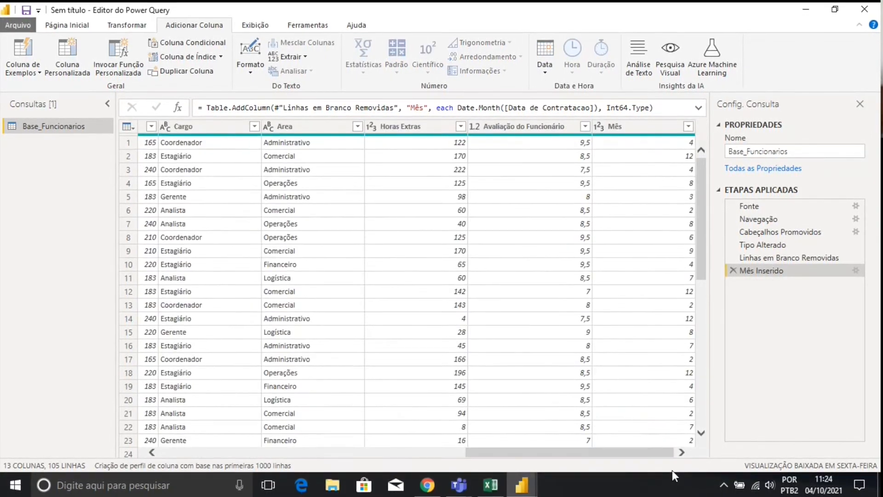
click(631, 143)
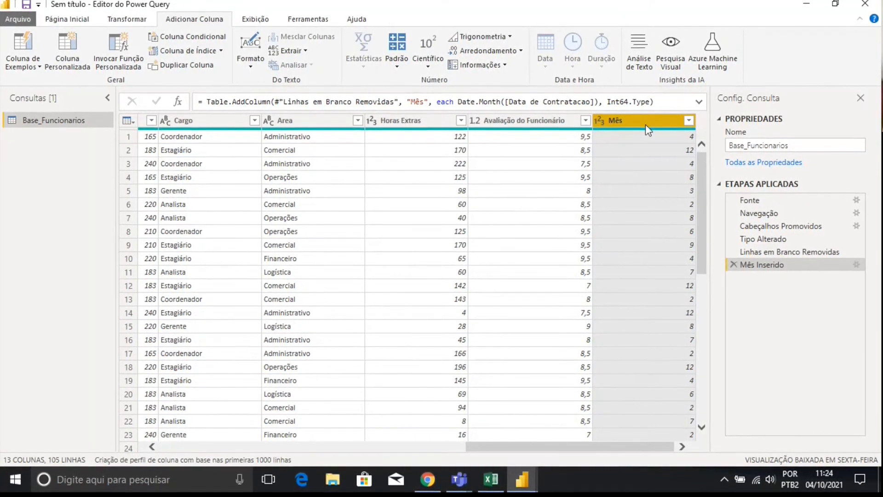
click(129, 21)
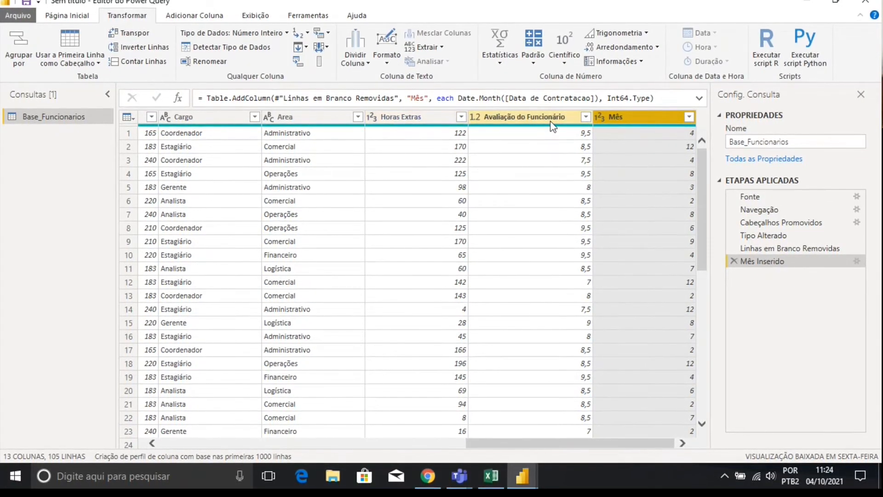
click(184, 15)
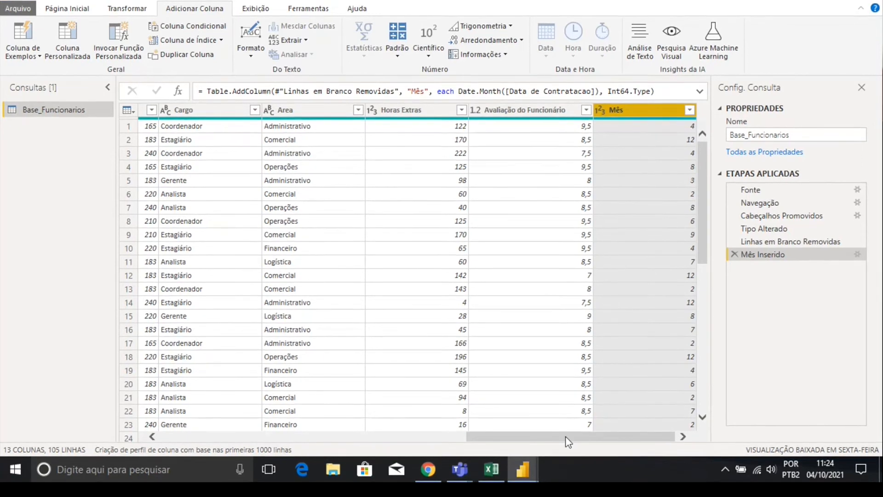
- Add a new Ano column with the year extracted from Data de Contratacao
drag(566, 438, 303, 423)
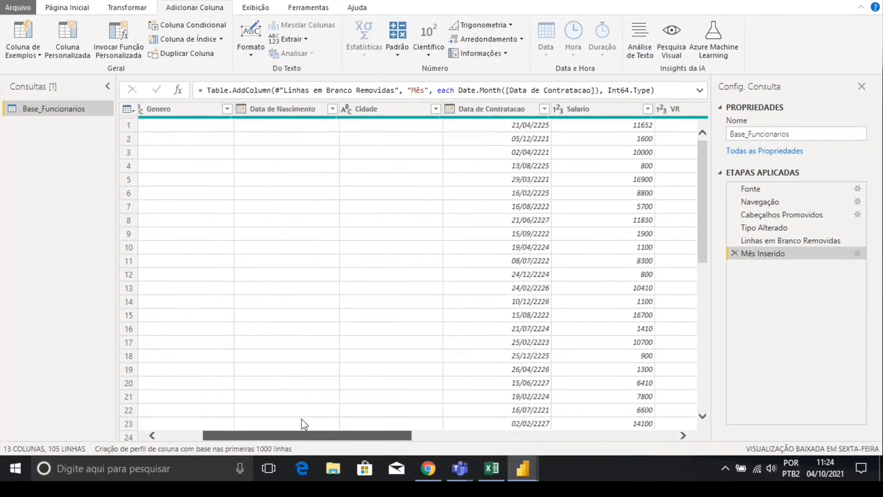
click(508, 112)
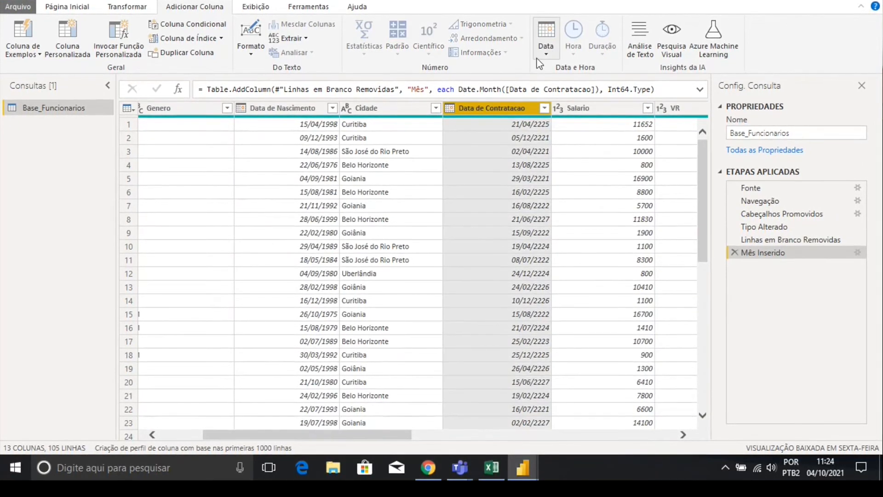
click(547, 48)
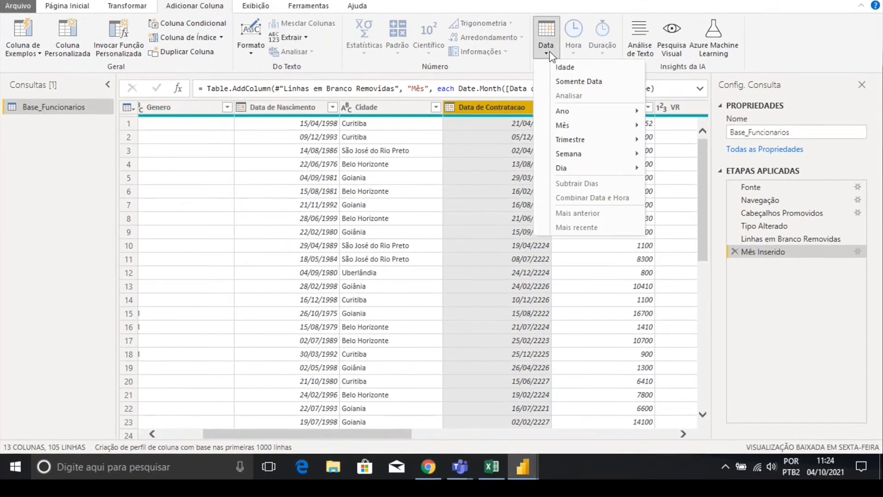
mouse_move(595, 111)
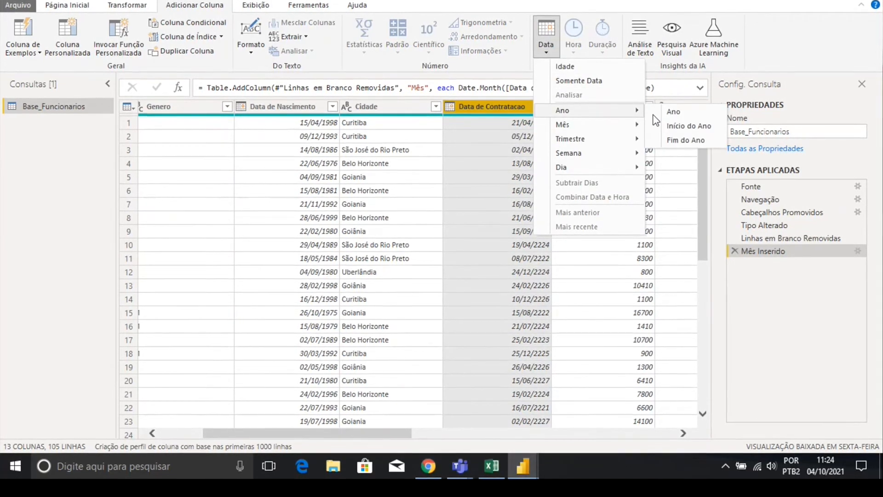
click(673, 112)
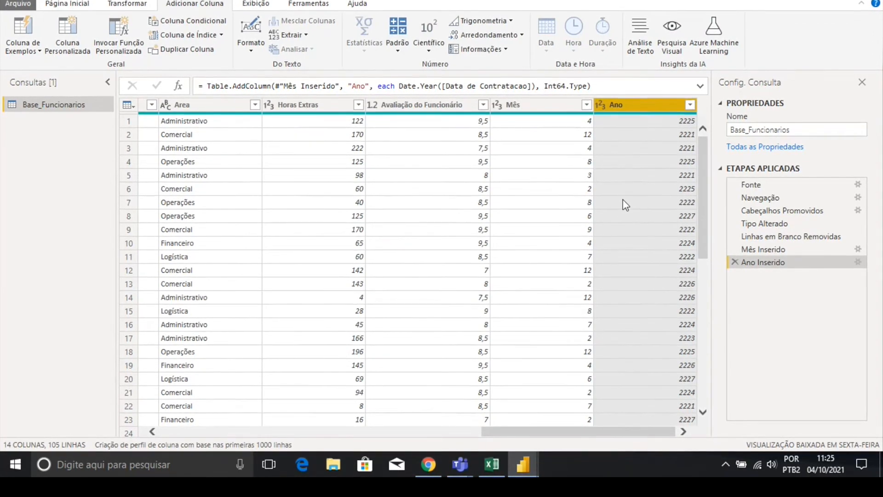
click(253, 5)
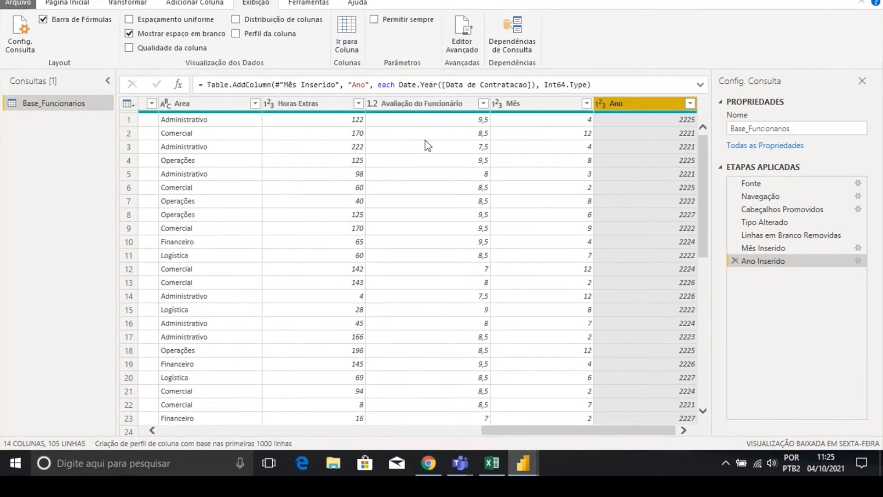
click(301, 4)
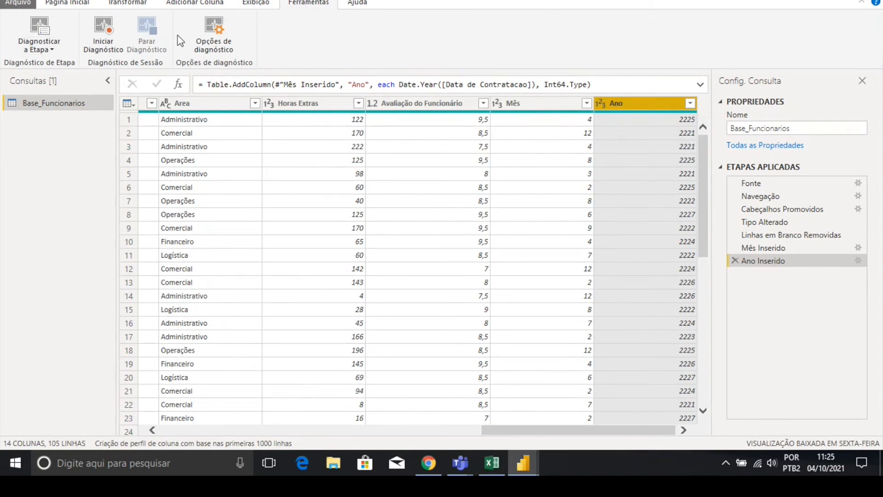
click(124, 4)
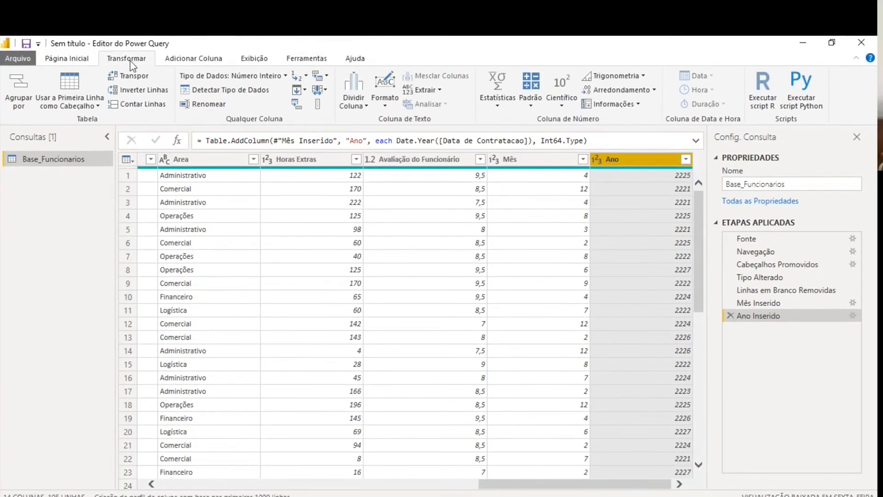
click(187, 58)
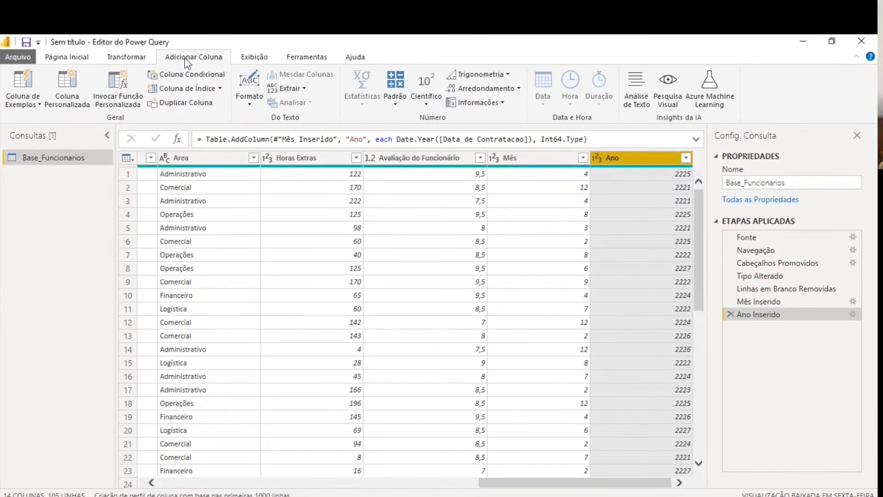
click(142, 61)
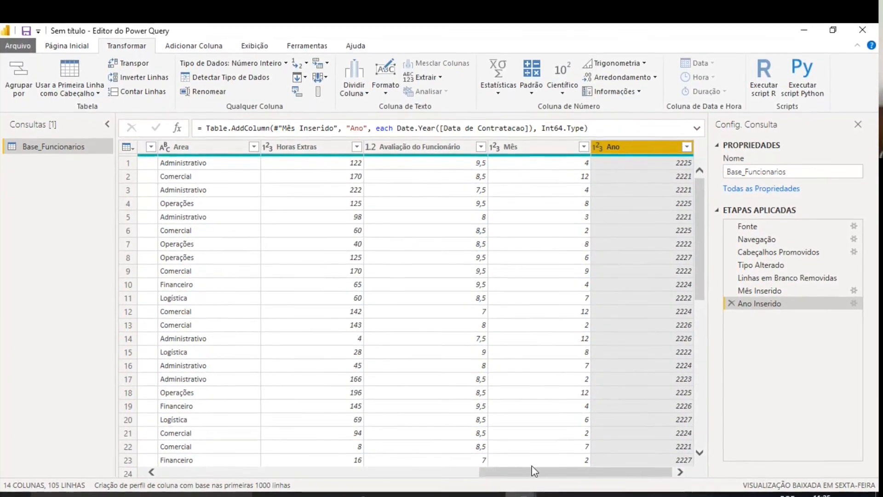
- Close the query editor and apply the Base_Funcionarios changes to the report
drag(535, 469, 209, 488)
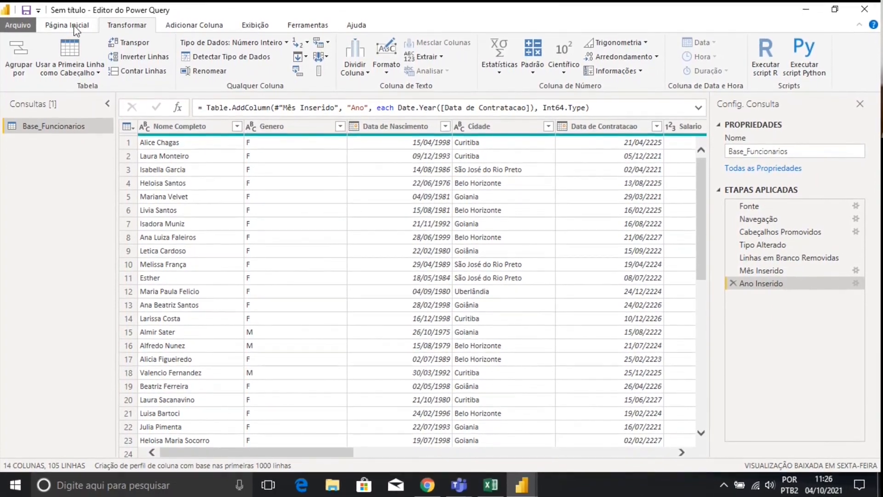
click(74, 27)
click(14, 44)
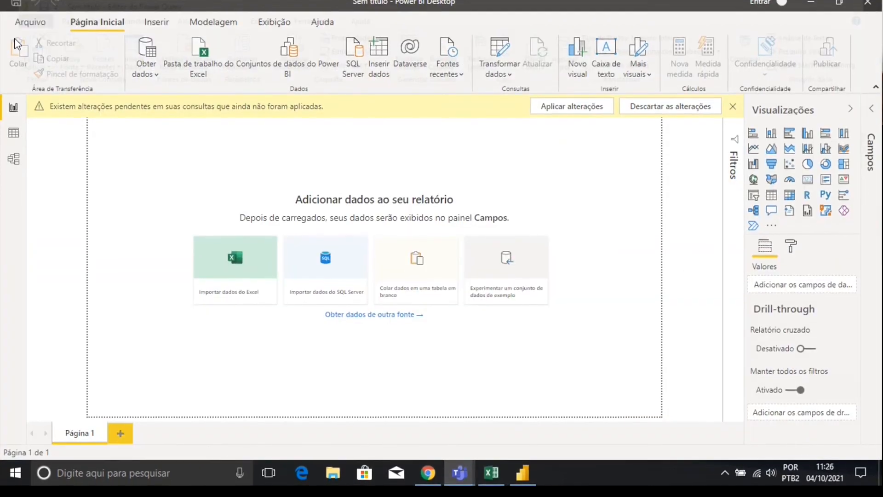